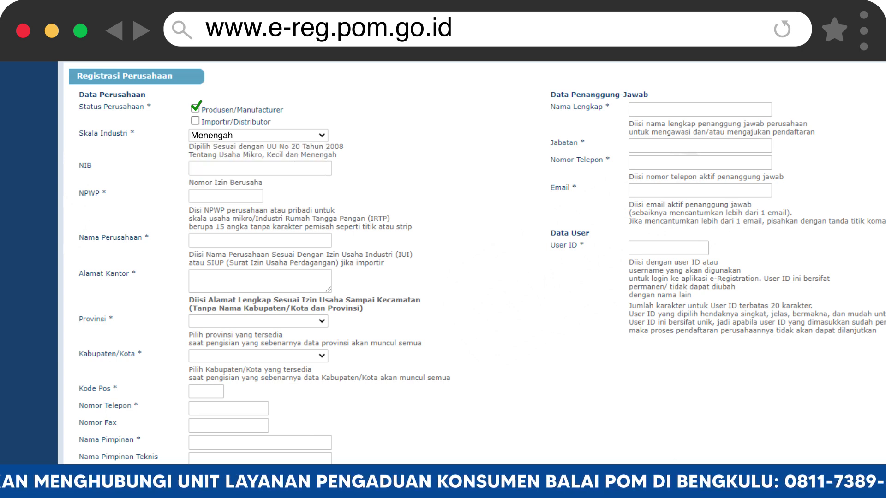
# Enter the NIB and NPWP, company name SIMULASI KOPI, office address, and BENGKULU / CONTOH location.
pyautogui.write('123456')
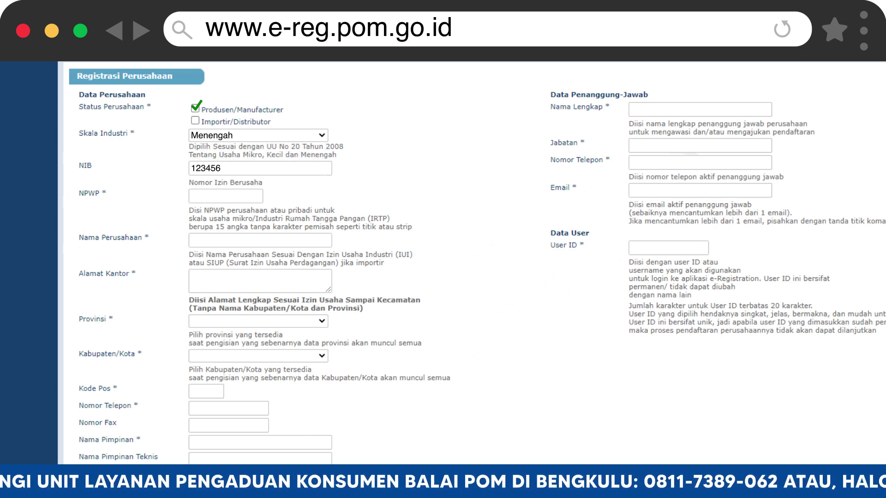
pyautogui.write('78910')
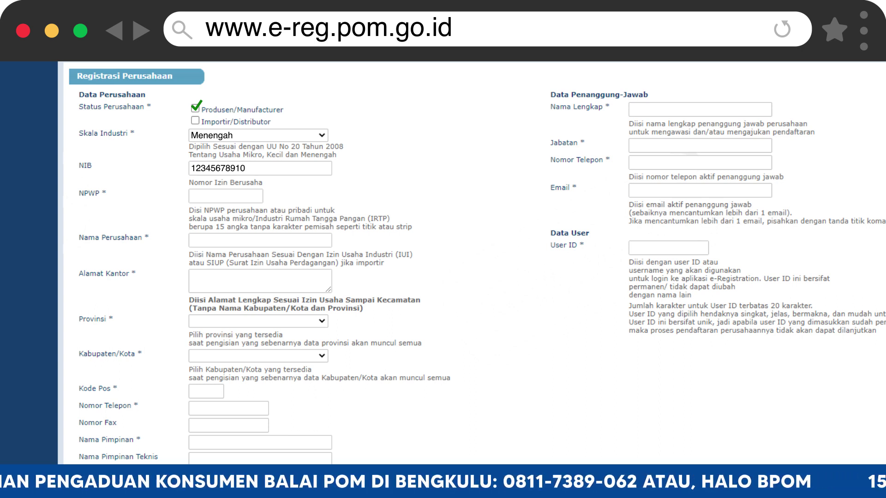
pyautogui.write('123456789')
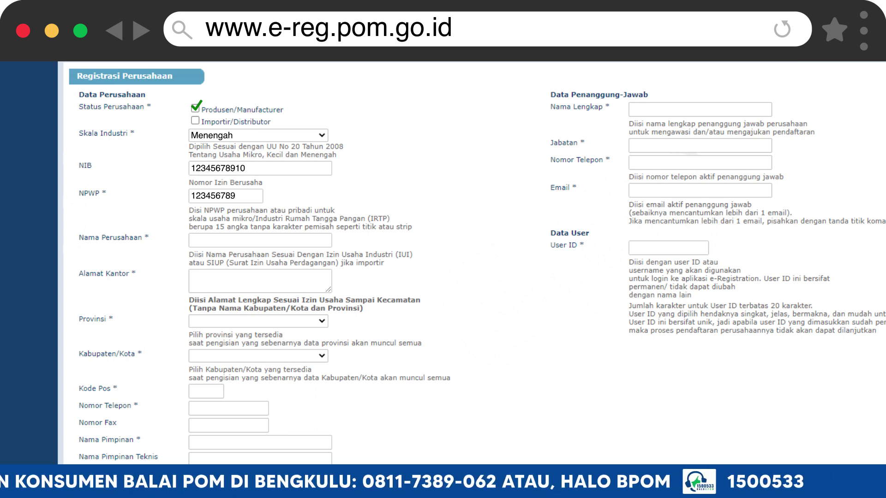
pyautogui.write('1011')
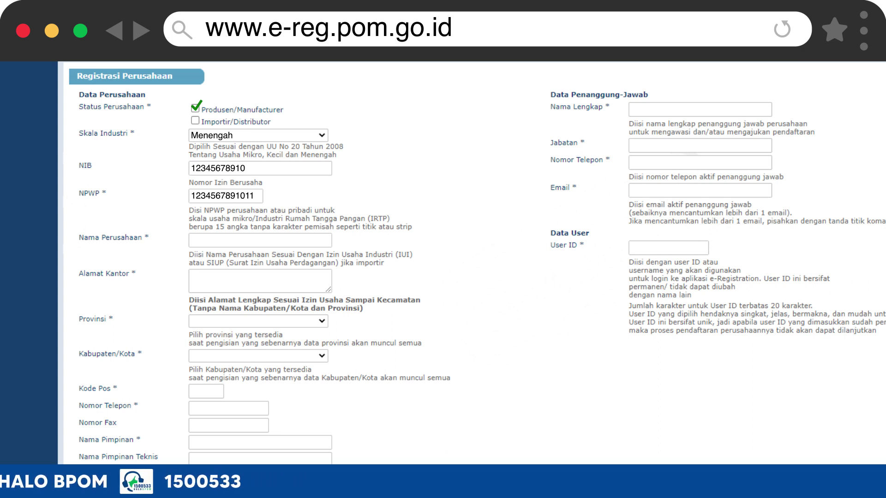
pyautogui.write('SIMULASI KOPI')
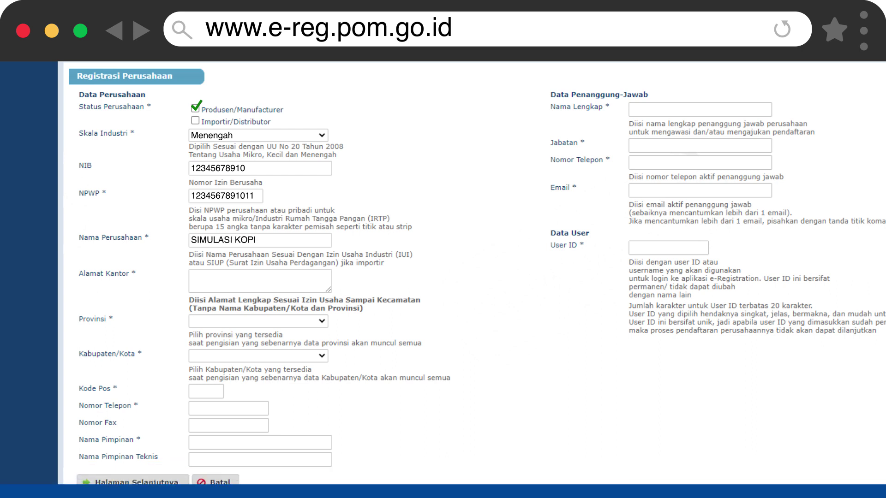
pyautogui.click(259, 281)
pyautogui.write('Jl. Simulasi No. 20, Pekan Sabtu')
pyautogui.click(259, 321)
pyautogui.write('BENGKULU')
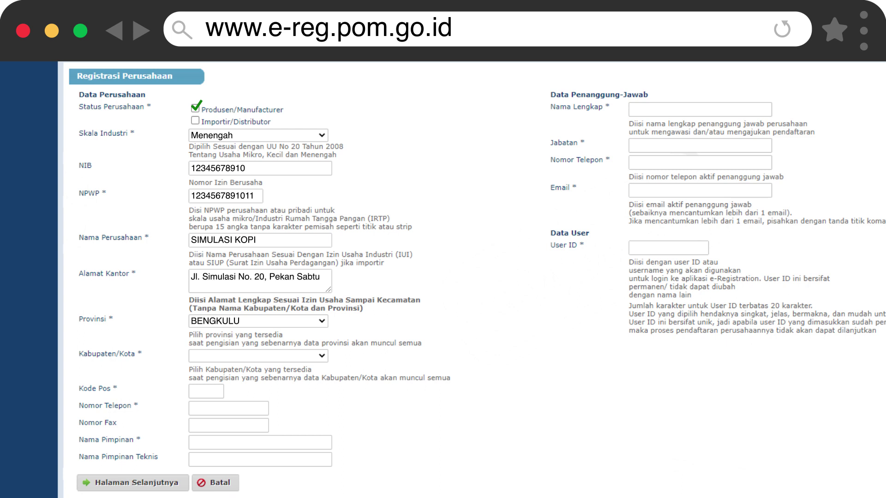
pyautogui.click(258, 356)
pyautogui.write('CONTOH')
pyautogui.write('123456')
# Fill in the company phone and fax numbers and the leader's and technical leader's names.
pyautogui.click(228, 407)
pyautogui.write('12345678999')
pyautogui.click(228, 425)
pyautogui.write('12345678999')
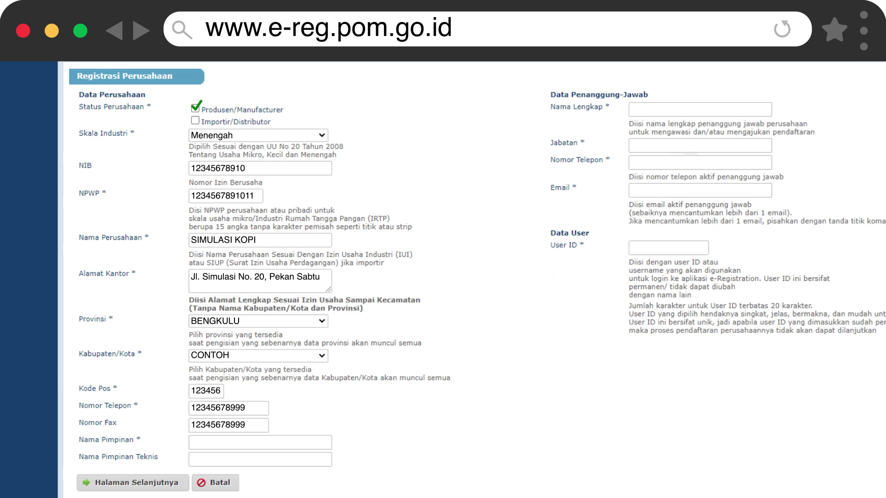
pyautogui.click(259, 442)
pyautogui.write('Burhan')
pyautogui.click(260, 460)
pyautogui.write('Burhanudin')
# Enter the responsible person's full name, position Pemilik, phone number, e-mail and user ID.
pyautogui.write('Burhanudin')
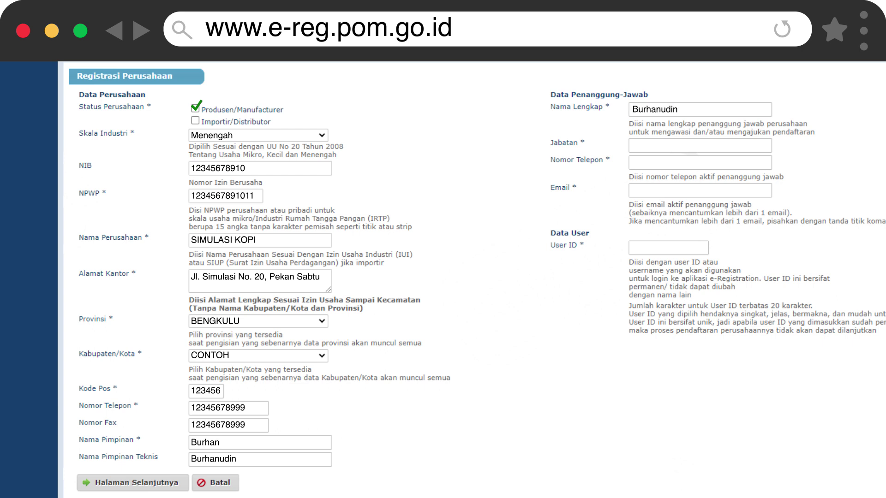
pyautogui.write('Pemilik')
pyautogui.press('Tab')
pyautogui.write('08123456789')
pyautogui.press('Tab')
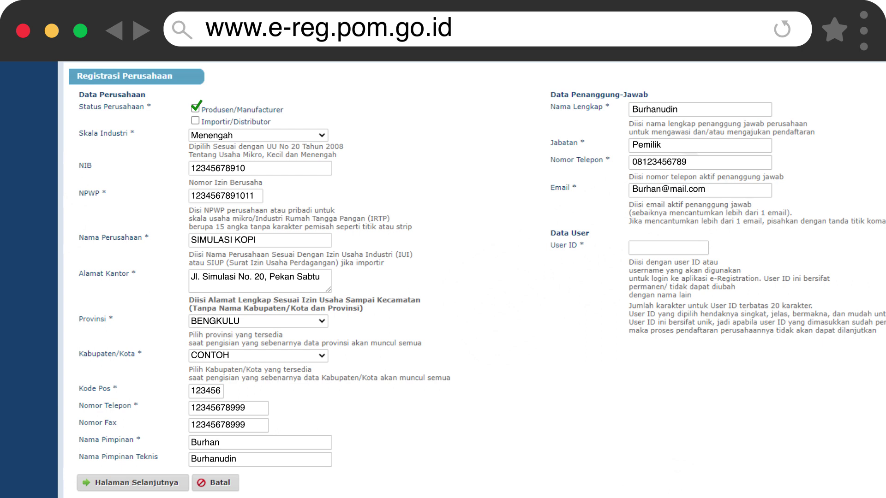
pyautogui.press('Tab')
pyautogui.write('Simulasi')
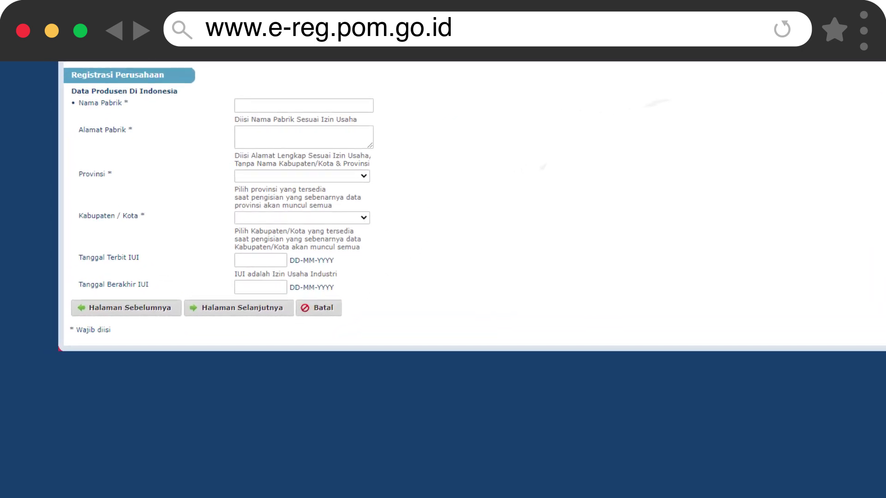
# Enter factory Simulasi with its address, Bengkulu / Kab. Contoh, and IUI dates 21-10-2015 and 21-10-2017.
pyautogui.write('Simulasi')
pyautogui.write('Jl. Simulasi No. 20, Pekan Sabtu')
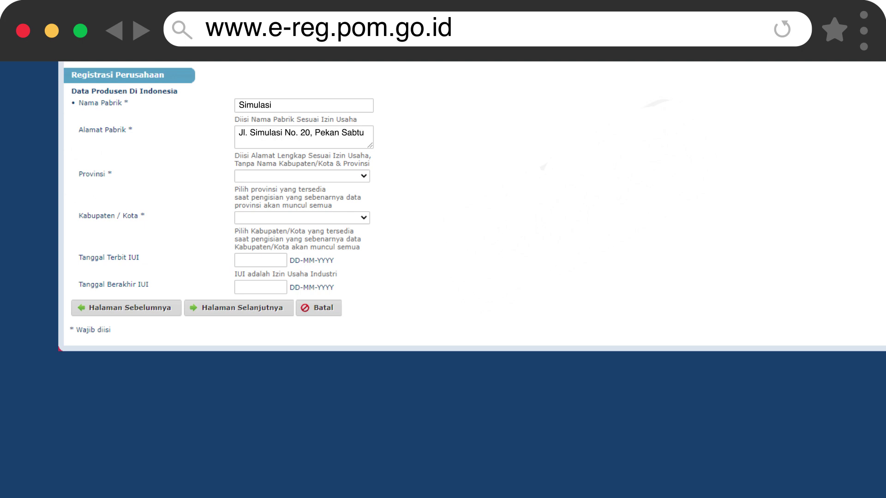
pyautogui.write('Bengkul')
pyautogui.write('Kab. Contoh')
pyautogui.write('21-10 - 2015')
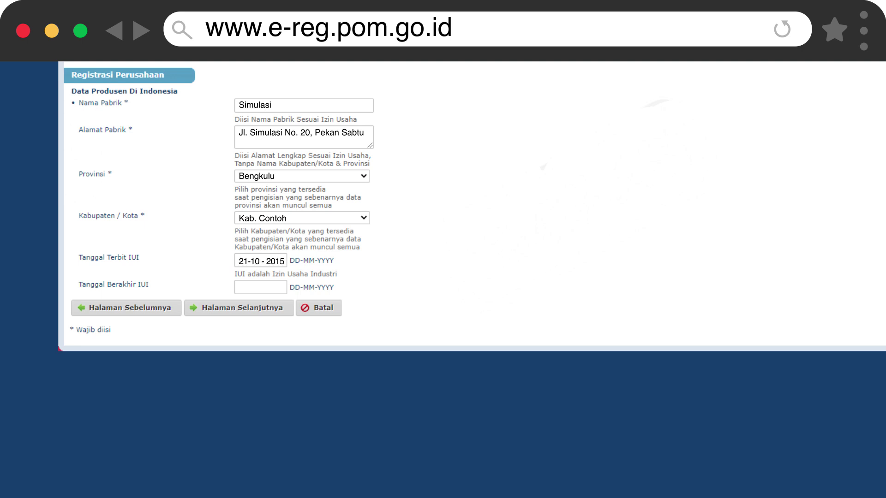
pyautogui.write('21-10 - 2017')
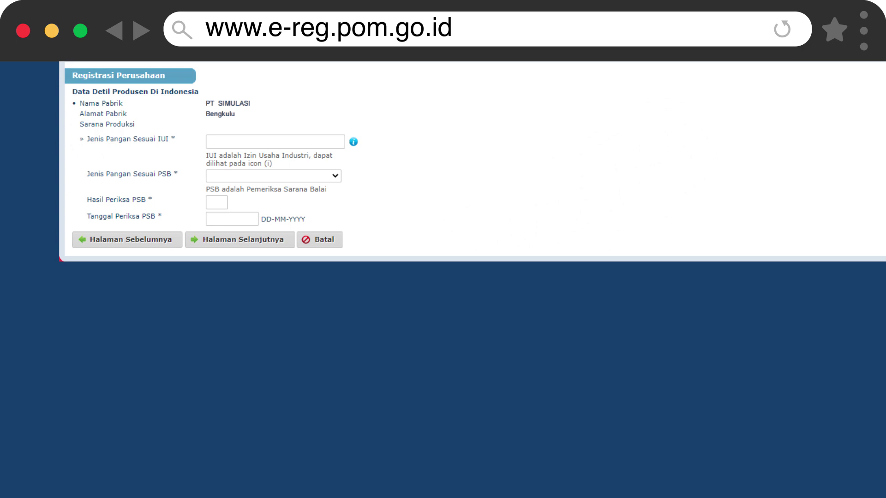
# Enter Kopi as the IUI food type and fill the PSB fields with Kopi (687), B and 19-10-2021.
pyautogui.write('KopiKopi (687)B19-10-2021')
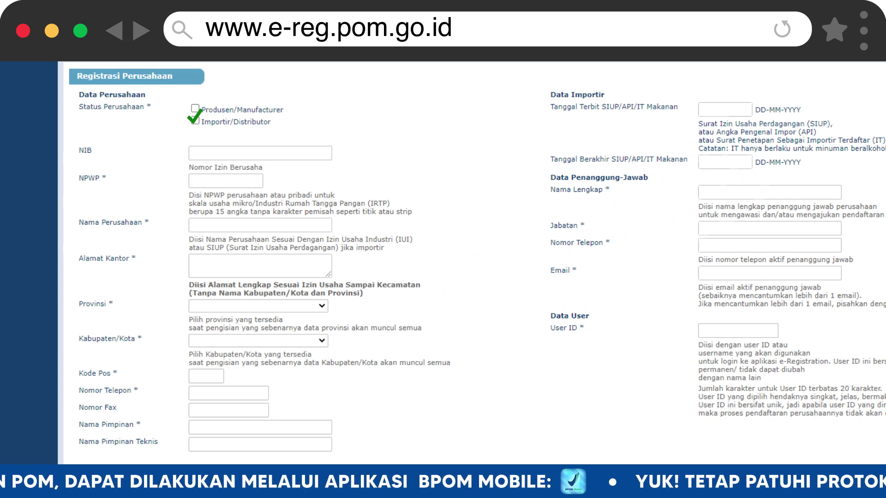
# Enter the importer's NIB/NPWP, name SIMULASI KOPI, office address, BENGKULU/CONTOH, postal code and phone.
pyautogui.write('2345678910')
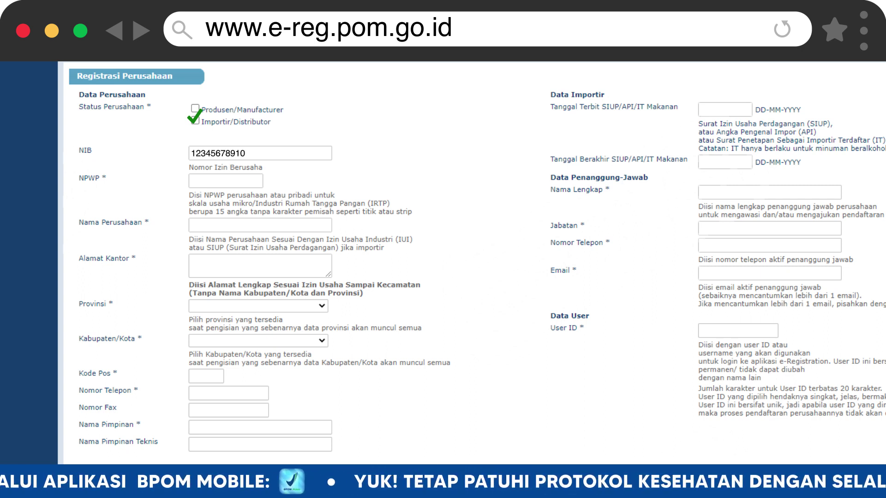
pyautogui.write('1234567891011')
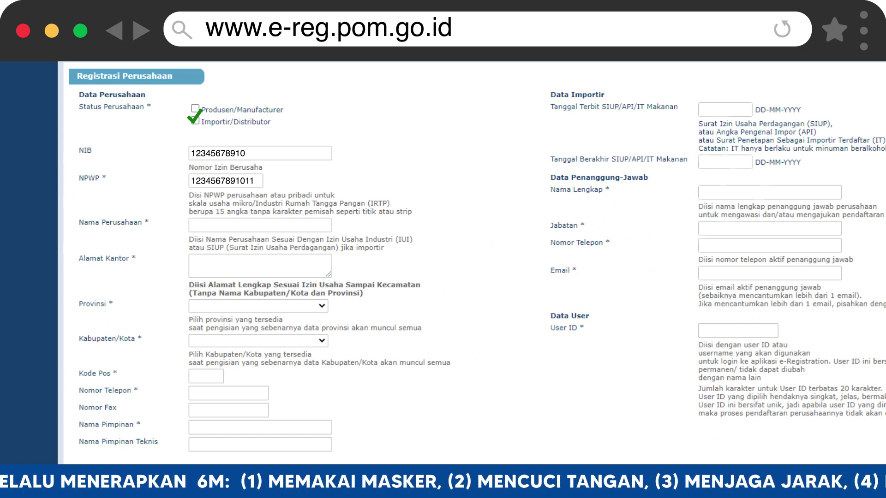
pyautogui.write('SIMULASI KOPI')
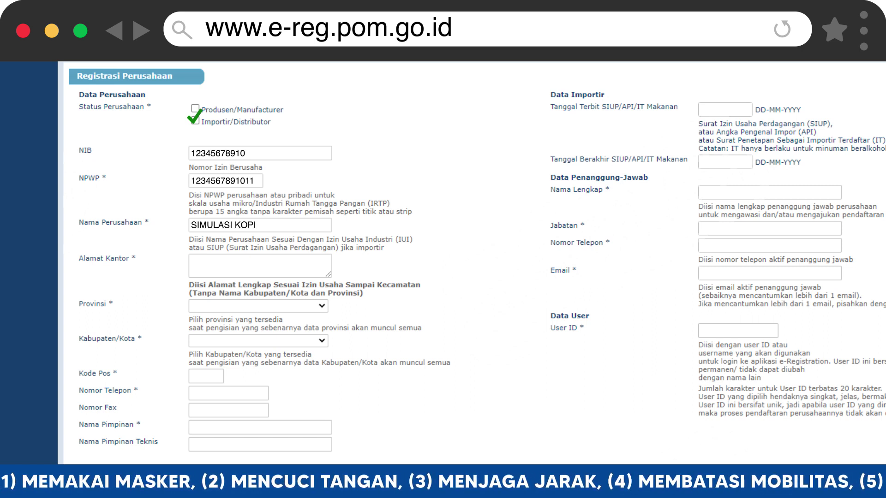
pyautogui.click(260, 265)
pyautogui.write('Jl.')
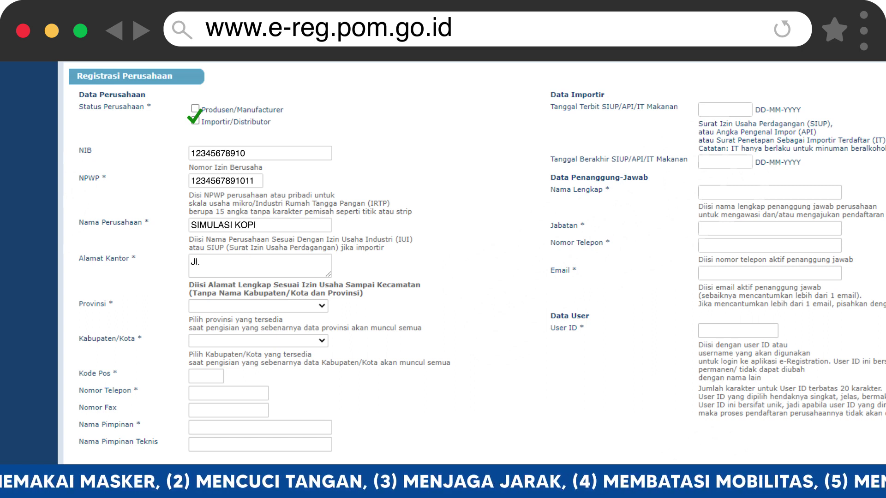
pyautogui.write(' Simulasi No. 20, Pekan SabtuBENG')
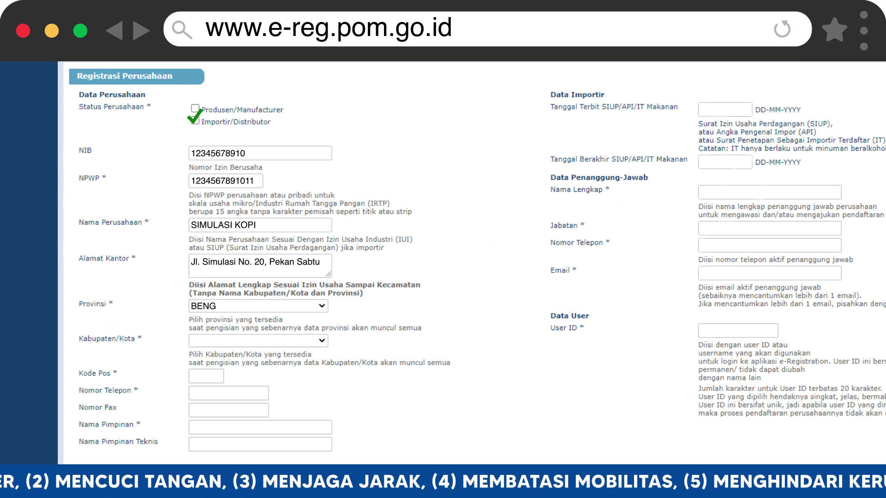
pyautogui.write('KULUCONTOH')
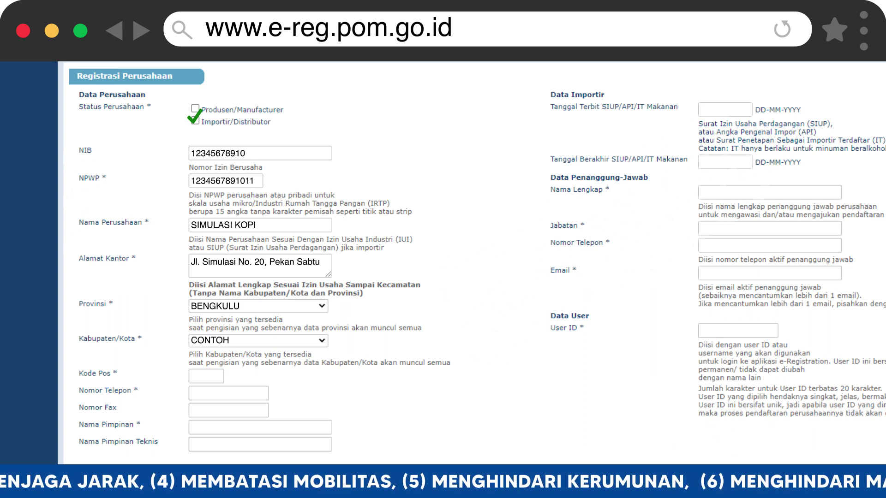
pyautogui.write('12345612345678999')
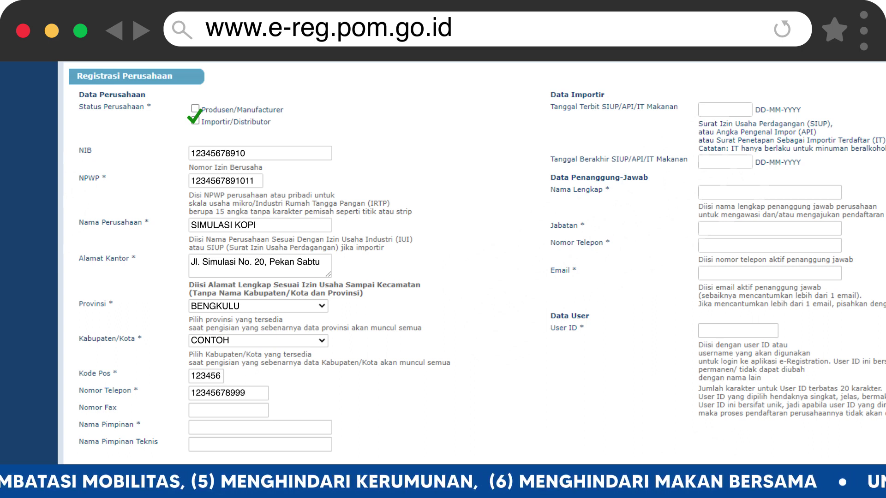
# Fill in the remaining contact number and the company leader's name.
pyautogui.click(228, 410)
pyautogui.write('12345678999')
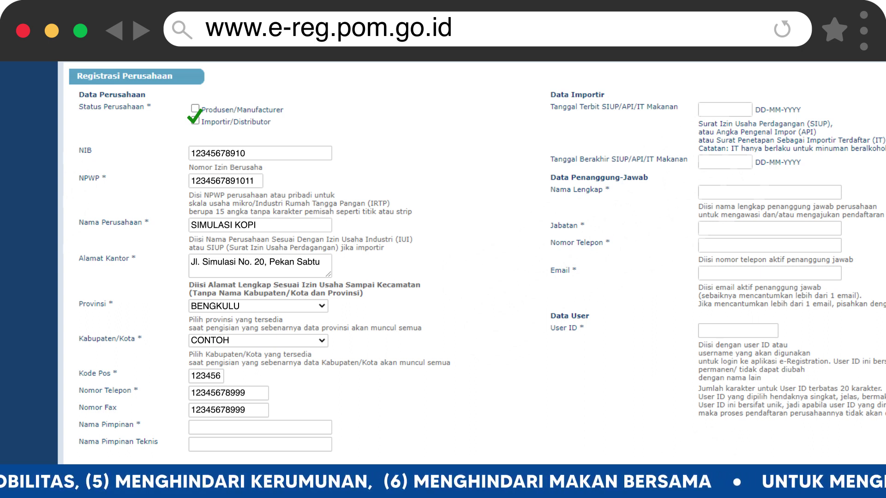
pyautogui.click(259, 428)
pyautogui.write('Burhan')
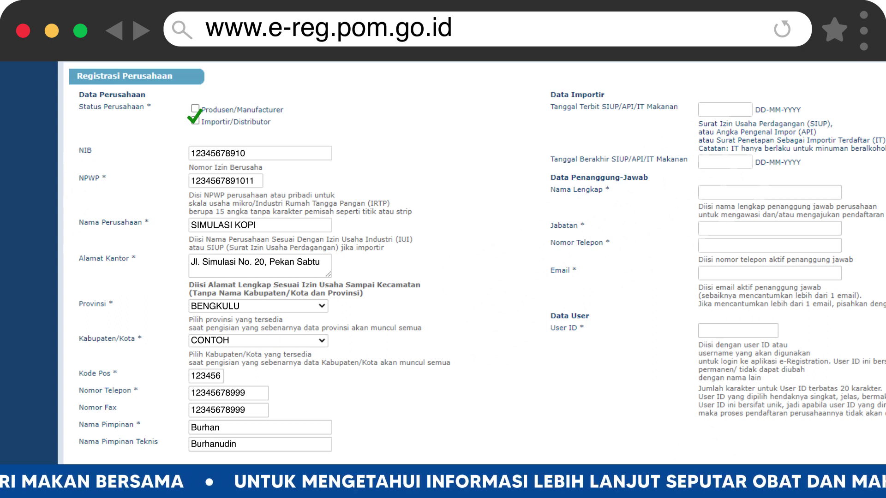
# Set the SIUP/API licence issue date 9-10-2016 and expiry date 9-10-2022.
pyautogui.write('9-10-2016')
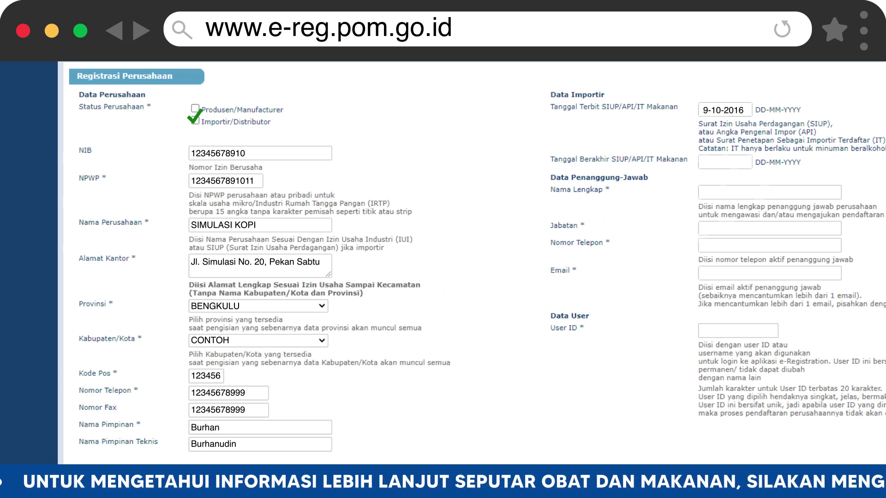
pyautogui.click(724, 162)
pyautogui.write('9-10-2022')
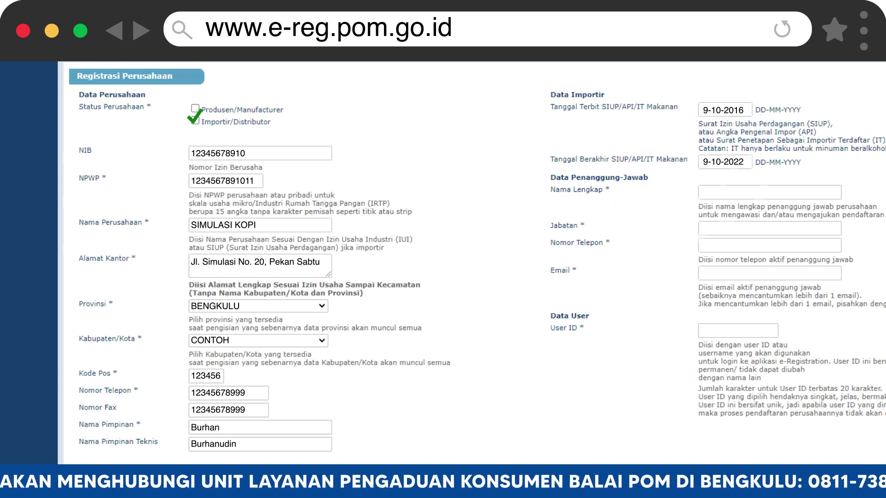
# Enter the responsible person's full name, position Pemilik, phone, e-mail and user ID.
pyautogui.write('Burhanudin')
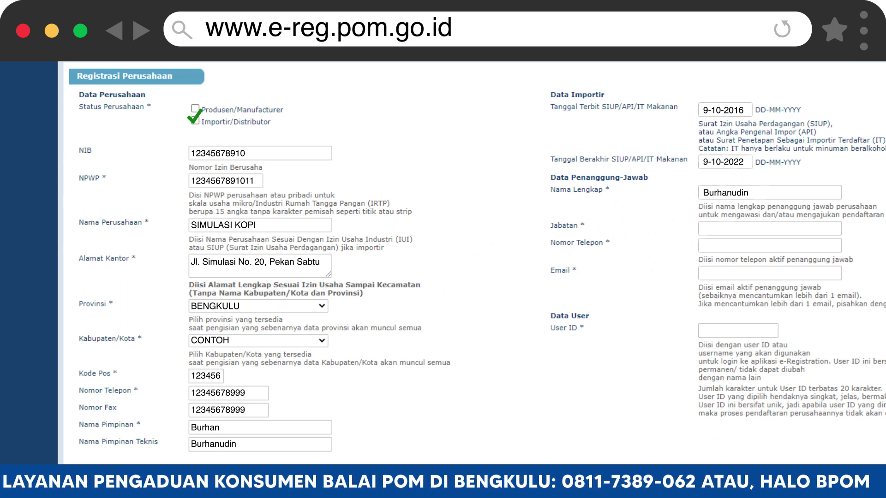
pyautogui.press('Tab')
pyautogui.write('Pemilik')
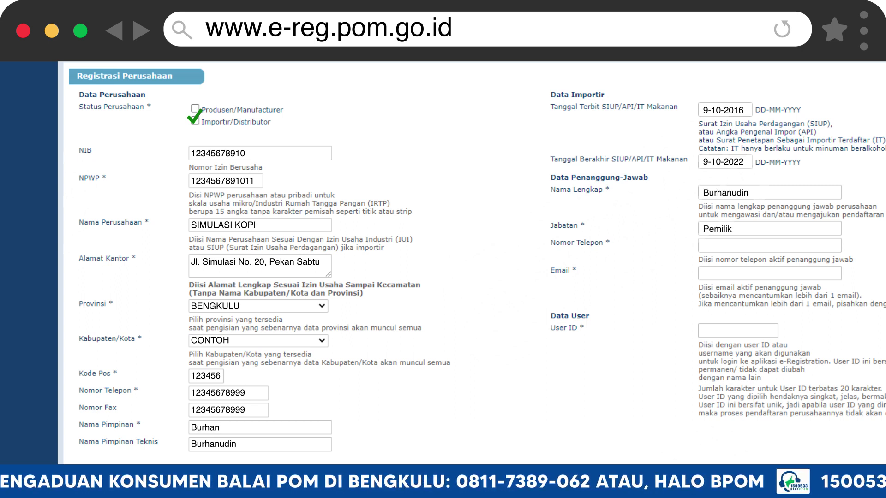
pyautogui.press('Tab')
pyautogui.write('08123456789')
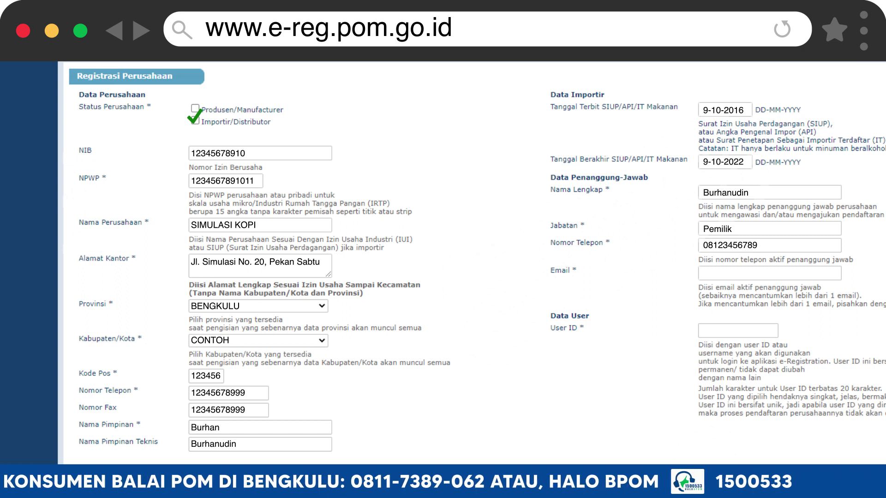
pyautogui.press('Tab')
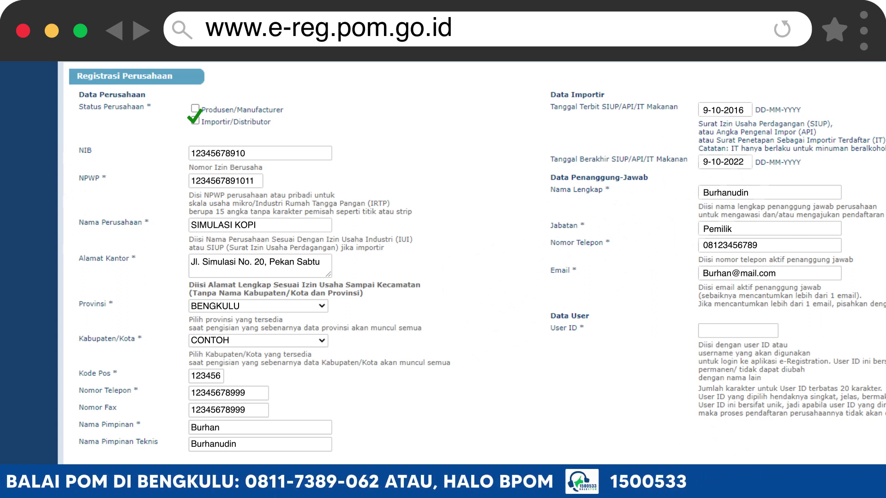
pyautogui.press('Tab')
pyautogui.write('Simulasi')
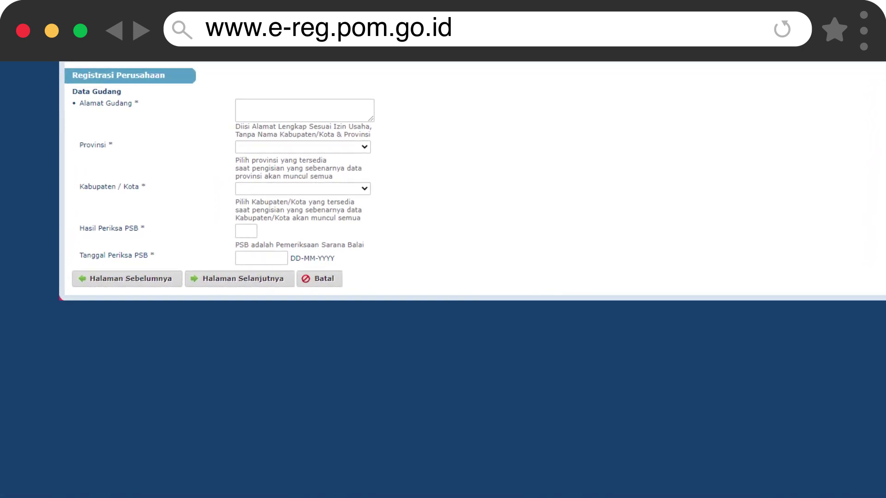
# Enter the warehouse address in Bengkulu, Bengkulu, with PSB fields C and 19-08-2021.
pyautogui.write('Jl. Simulasi No. 20, Pekan Sabtu')
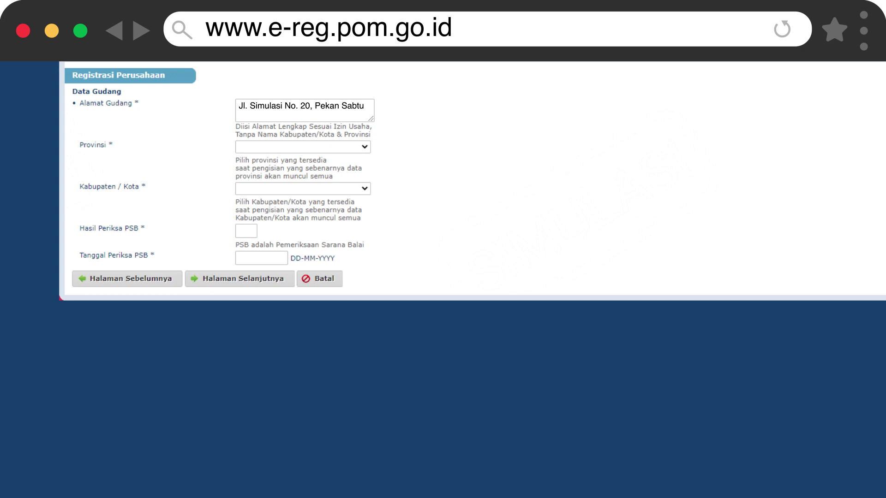
pyautogui.write('BengkuluBengkuluC19-08-2021')
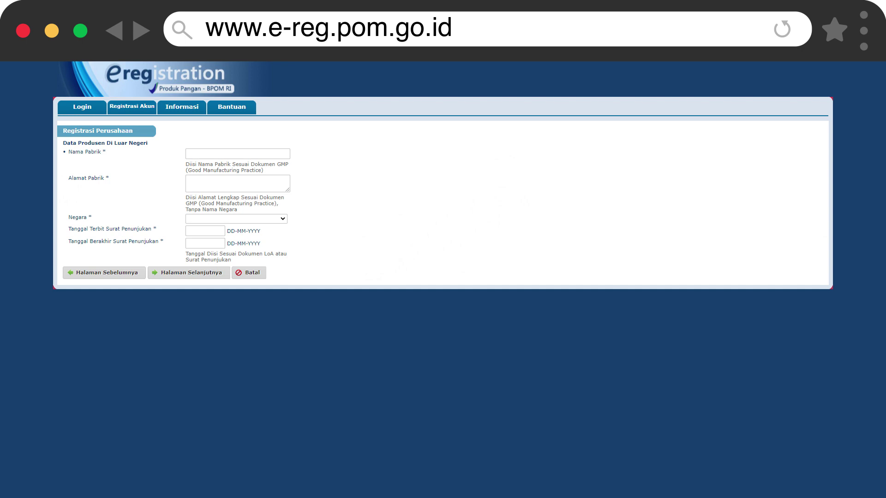
# Record PABRIK KOPI SIMULASI at its Kuala Lumpur address, Malaysia, appointment letter 19-01-2017 to 19-08-2029.
pyautogui.write('PABRIK KOPI SIMULASI')
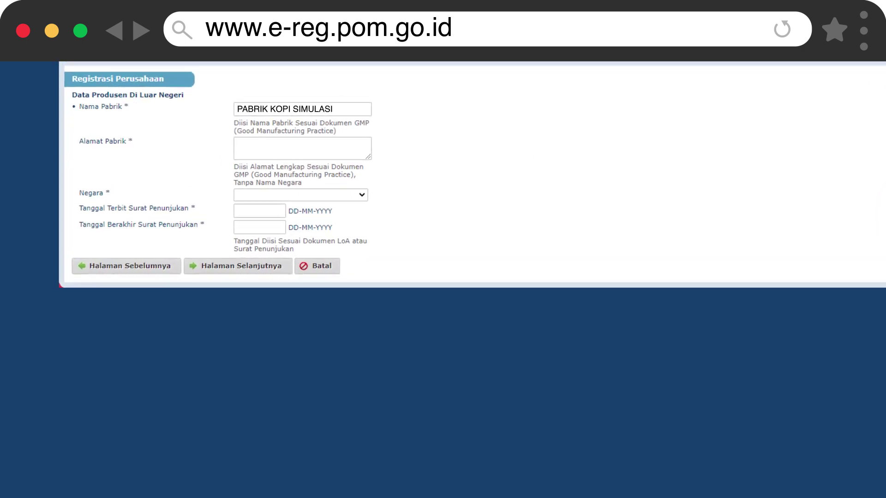
pyautogui.press('Tab')
pyautogui.press('Return')
pyautogui.write('Kuala Lumpur')
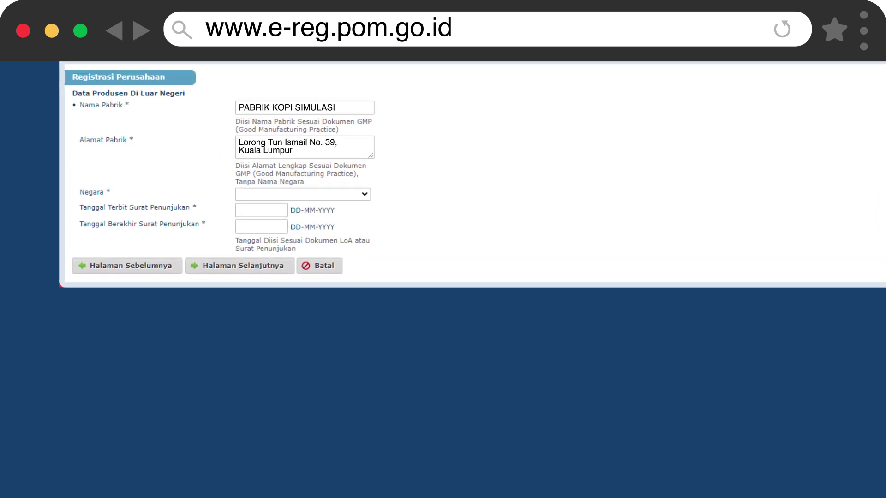
pyautogui.press('Tab')
pyautogui.write('Malaysia')
pyautogui.press('Tab')
pyautogui.write('19-01-2017')
pyautogui.press('Tab')
pyautogui.write('19-08-2029')
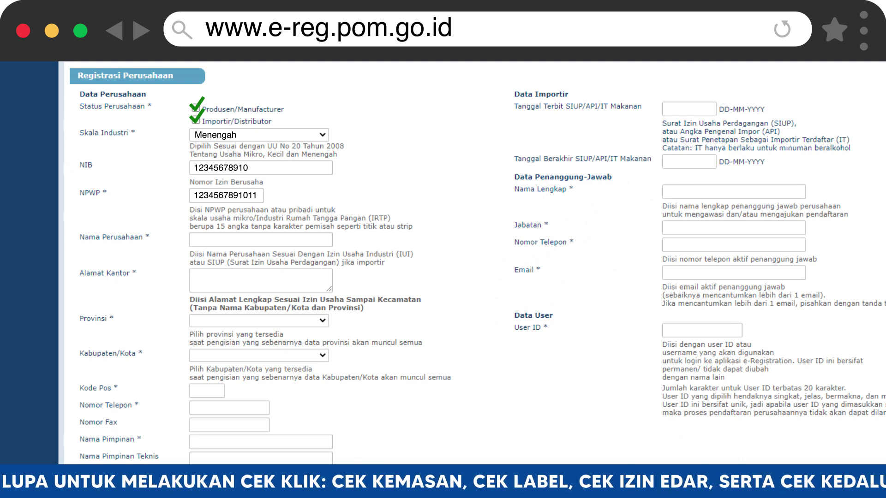
# Fill in SIMULASI KOPI's office address, BENGKULU/CONTOH, postal code, phone, fax and leader's name.
pyautogui.write('SIMULASI KOPI')
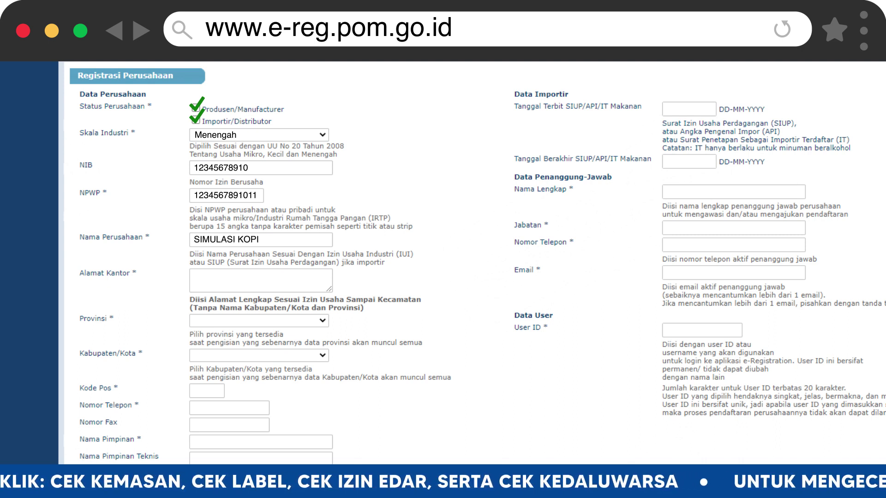
pyautogui.write('Jl. Simulasi No. 20, Pekan')
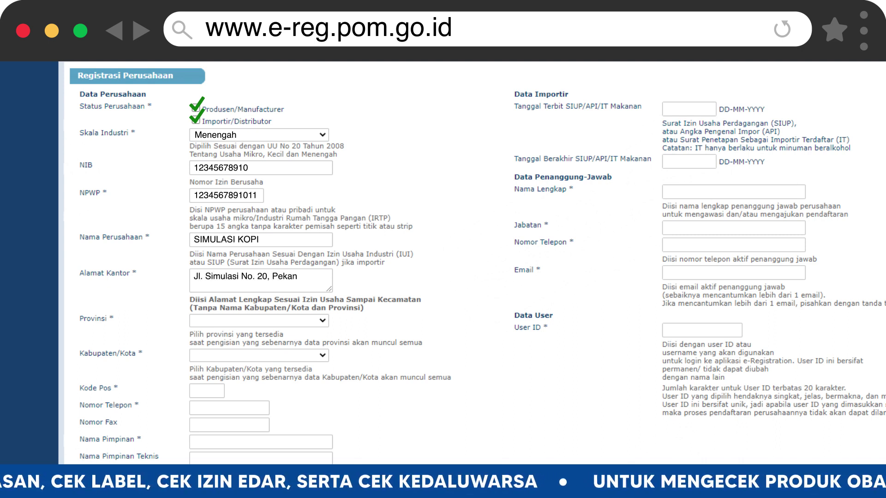
pyautogui.write(' Sabtu')
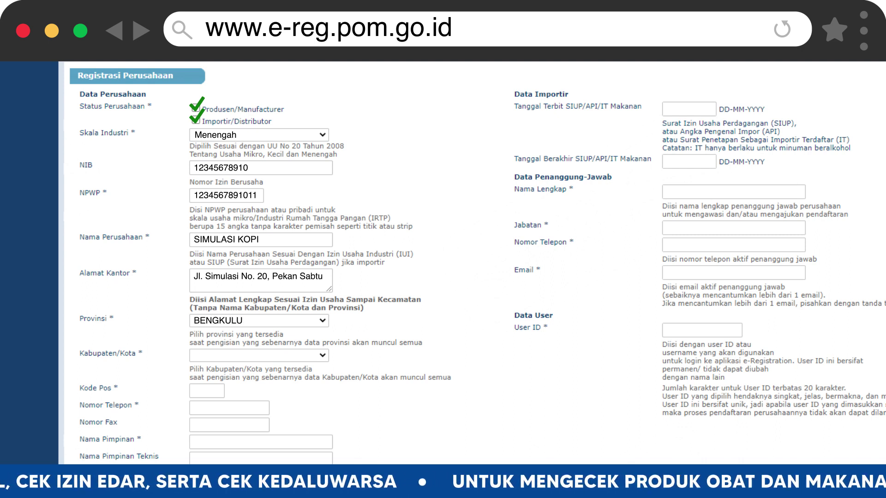
pyautogui.write('BENGKULUCONTOH')
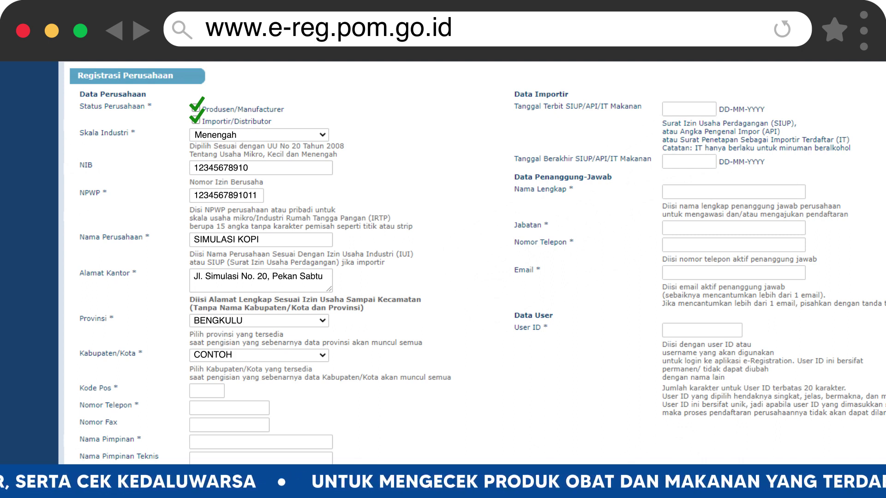
pyautogui.write('123456')
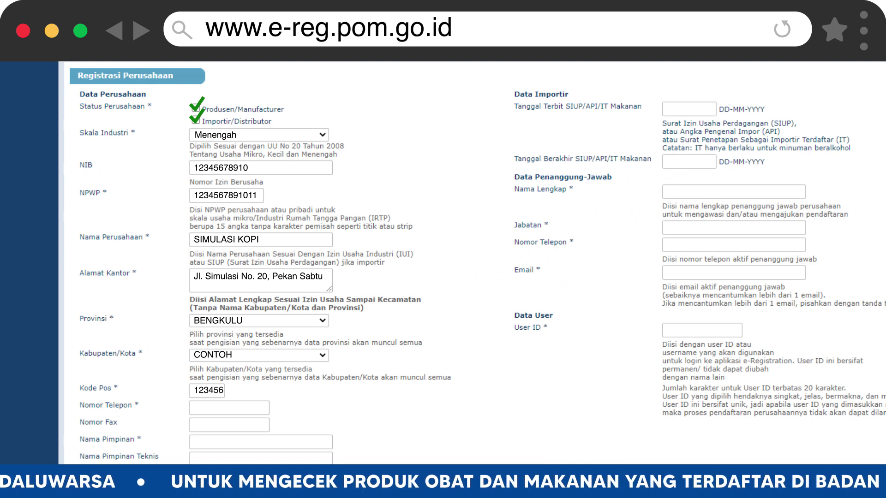
pyautogui.write('12345678999')
pyautogui.click(229, 425)
pyautogui.write('12')
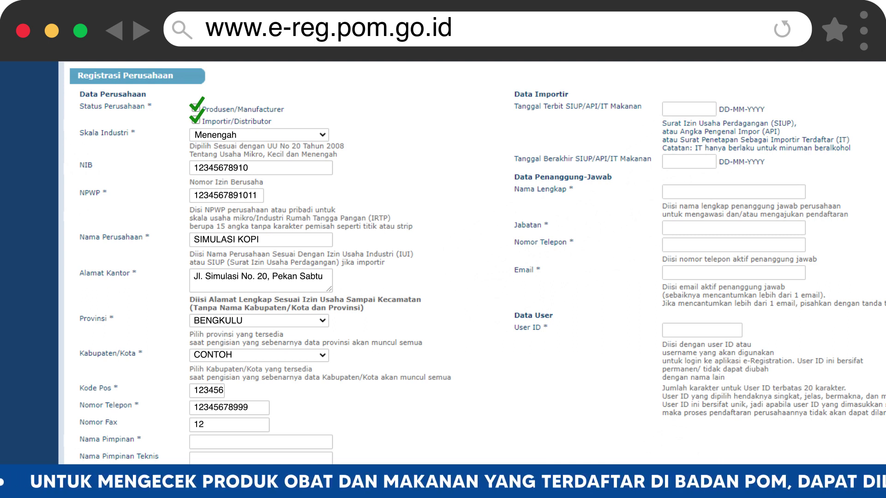
pyautogui.write('345678999')
pyautogui.click(260, 442)
pyautogui.write('Burhan')
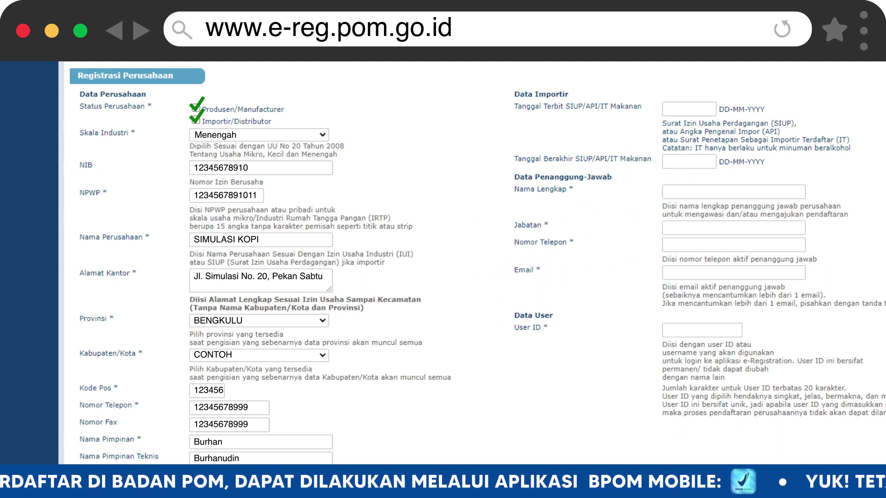
# Set the licence issue date 9-10-2016 and expiry date 9-10-2022.
pyautogui.write('9-10-2016')
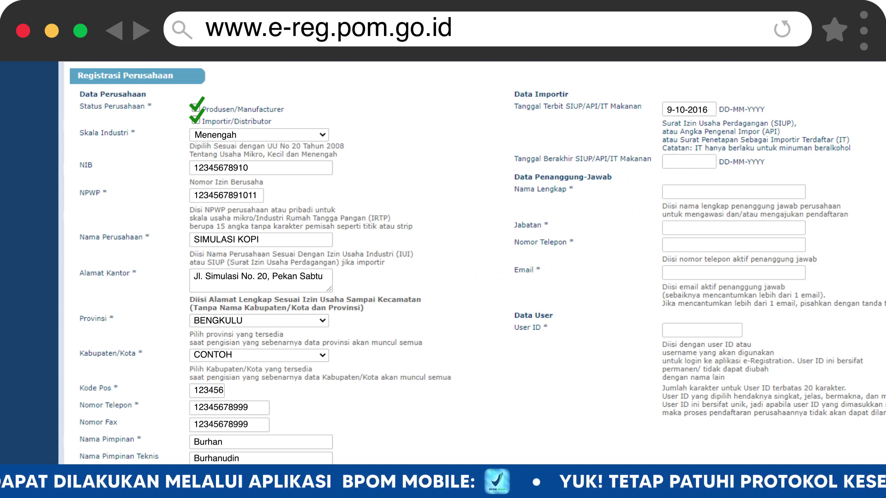
pyautogui.click(689, 162)
pyautogui.write('9-10-2022')
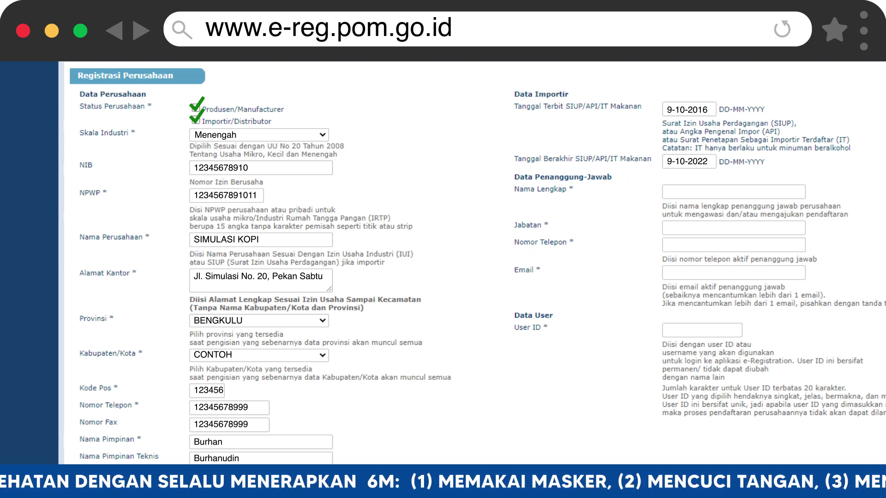
# Enter the responsible person's name, position Pemilik, phone, e-mail and user ID.
pyautogui.write('Burhanudin')
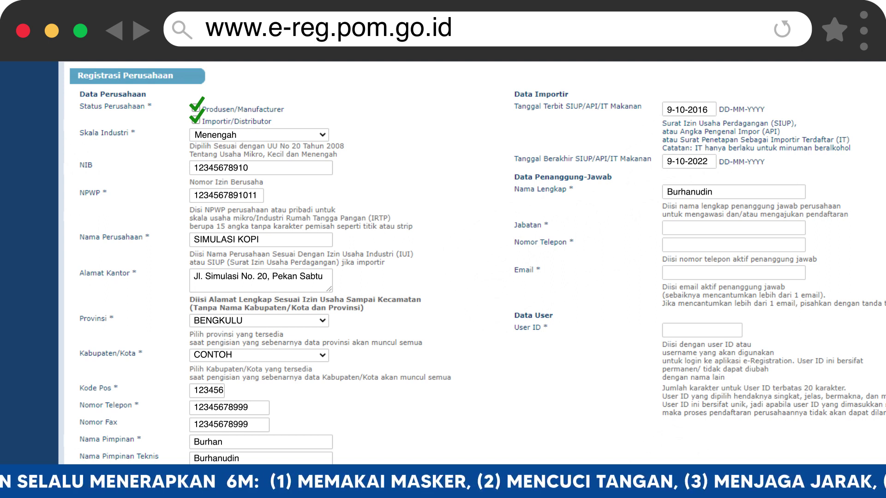
pyautogui.write('Pemilik')
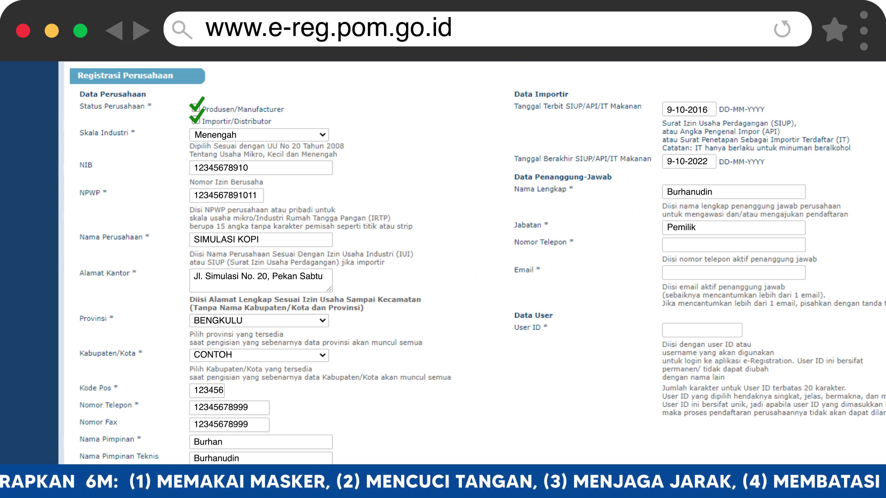
pyautogui.write('08123456789')
pyautogui.press('Tab')
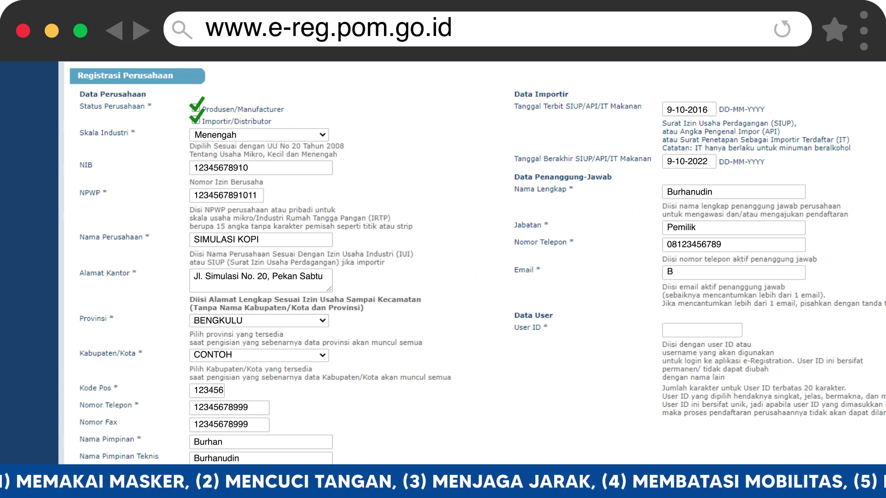
pyautogui.press('Tab')
pyautogui.write('Simulasi')
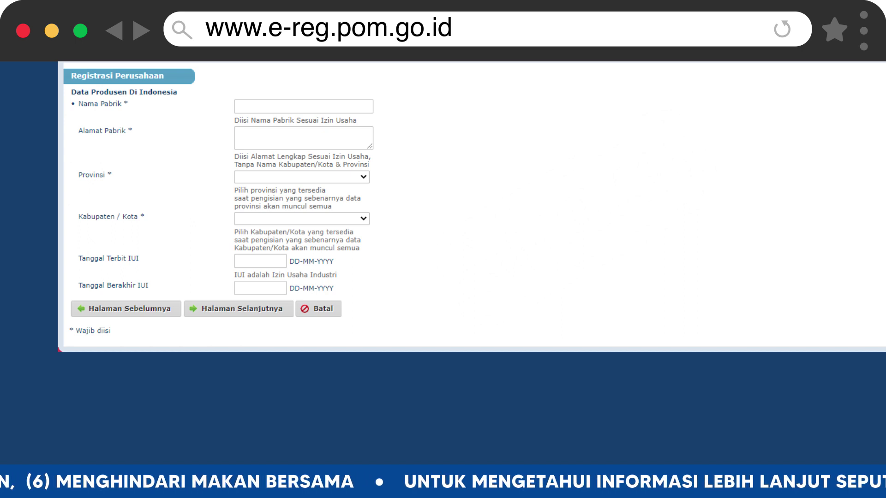
# Enter factory PABRIK KOPI SIMULASI, its address in Bengkulu, Bengkulu, and IUI dates 19-01-2017 to 19-08-2029.
pyautogui.write('PABRIK KOPI SIMULASI')
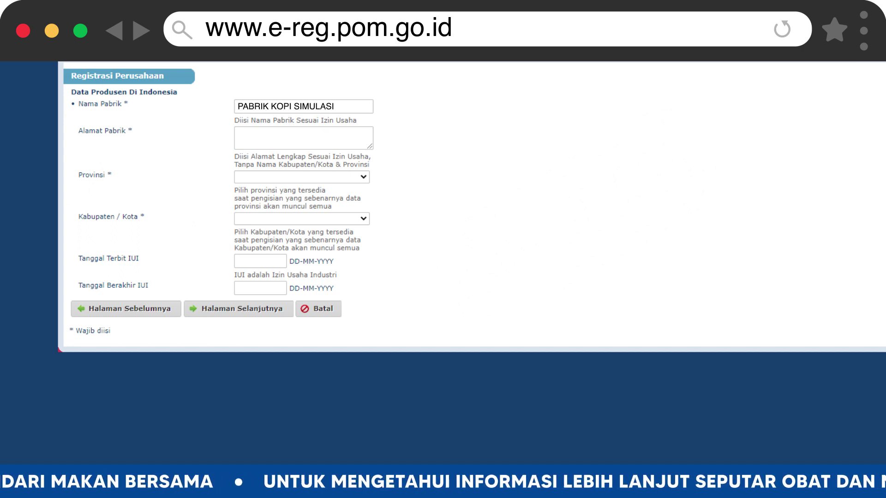
pyautogui.click(303, 137)
pyautogui.write('Jl. Simulasi No. 20, Pekan Sabtu')
pyautogui.click(302, 177)
pyautogui.write('Bengkulu')
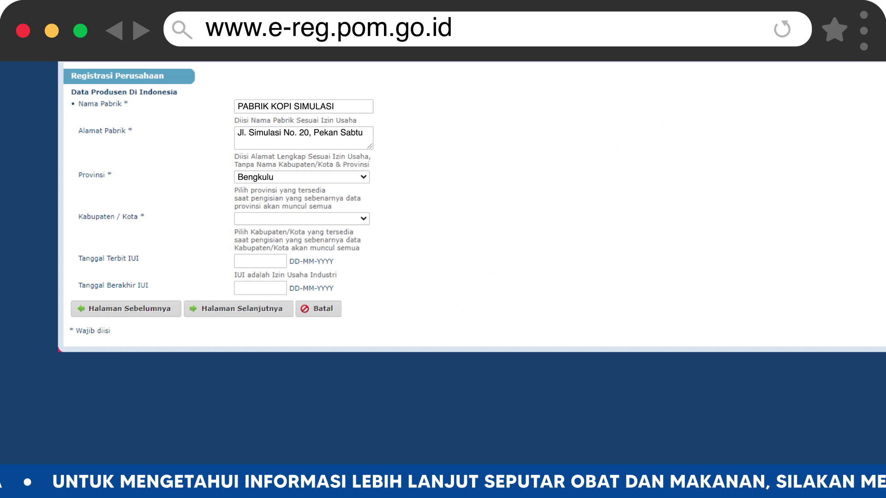
pyautogui.click(301, 218)
pyautogui.write('Bengkulu')
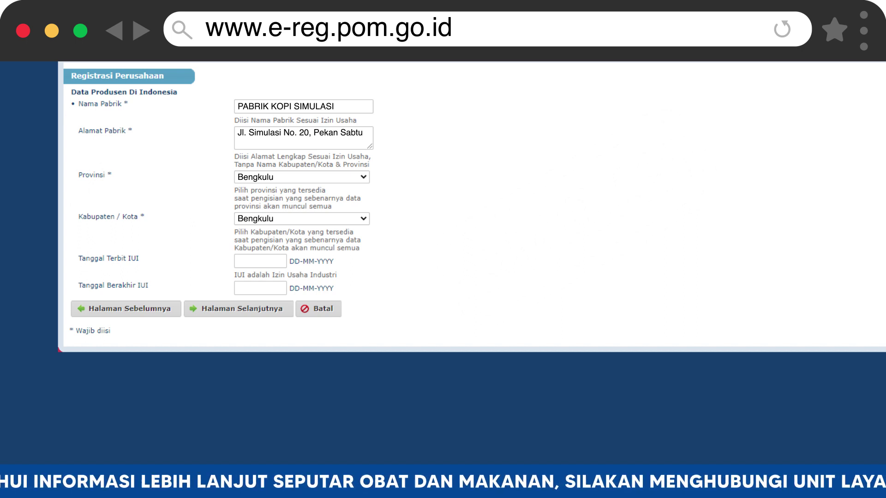
pyautogui.click(260, 261)
pyautogui.write('19-01-2017')
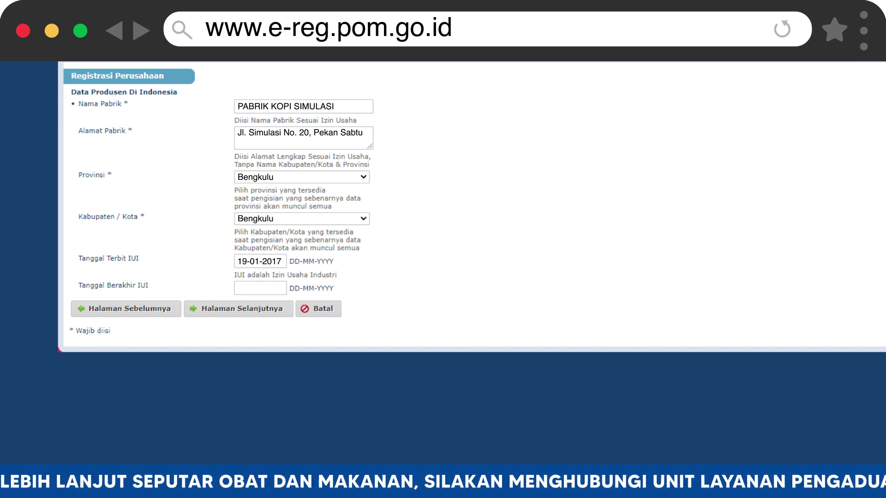
pyautogui.click(261, 288)
pyautogui.write('19-08-2029')
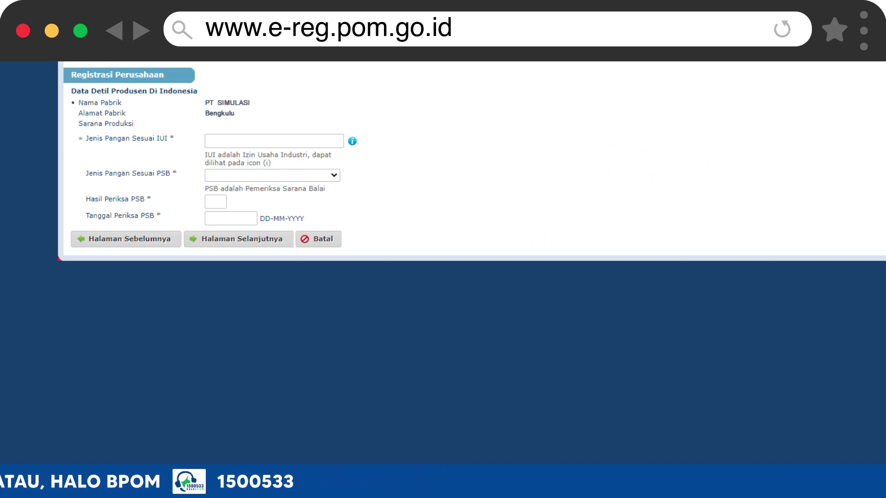
# Record food type Serbuk, PSB Bubuk Kering (175), result B, inspection date 19-08-2021, then continue.
pyautogui.write('Serbuk')
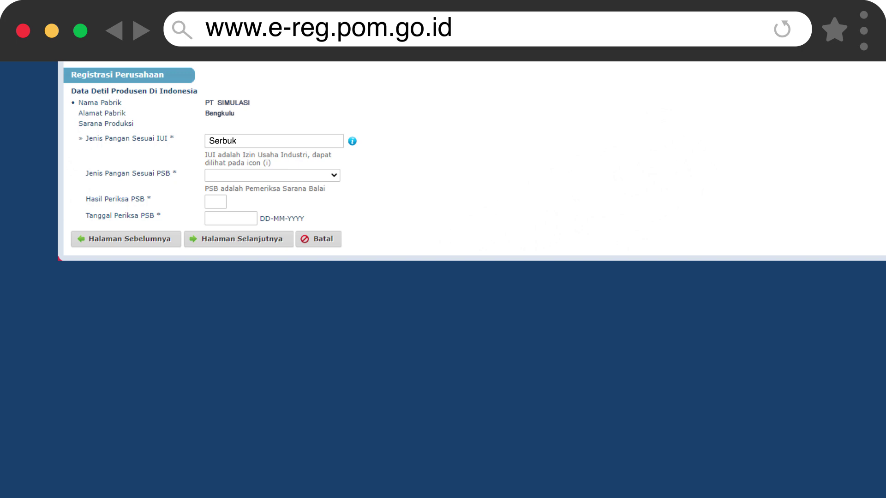
pyautogui.write('Bubuk Kering (175)')
pyautogui.write('B')
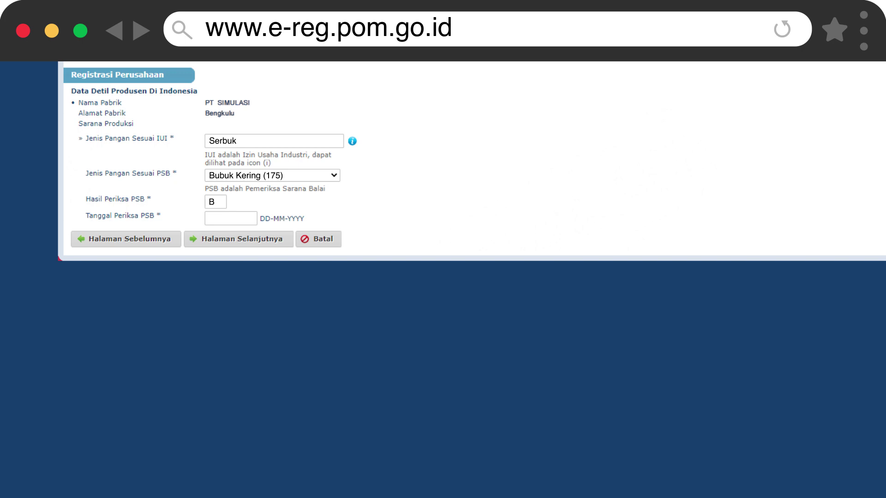
pyautogui.write('19-08-2021')
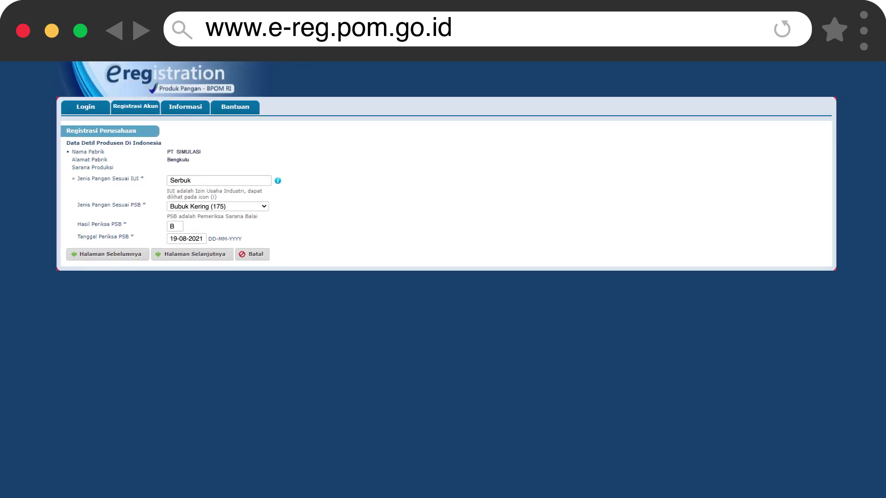
pyautogui.click(192, 255)
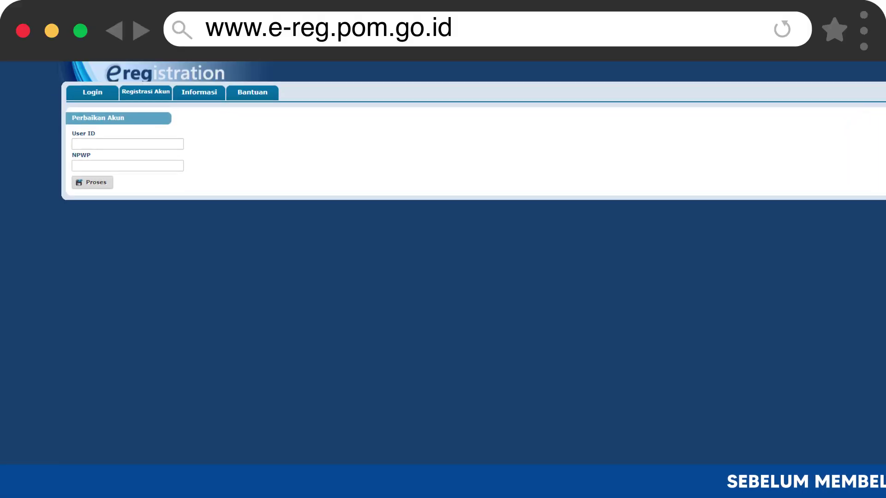
# Enter the account's user ID and the company NPWP number in the Perbaikan Akun form.
pyautogui.write('SIMULASI')
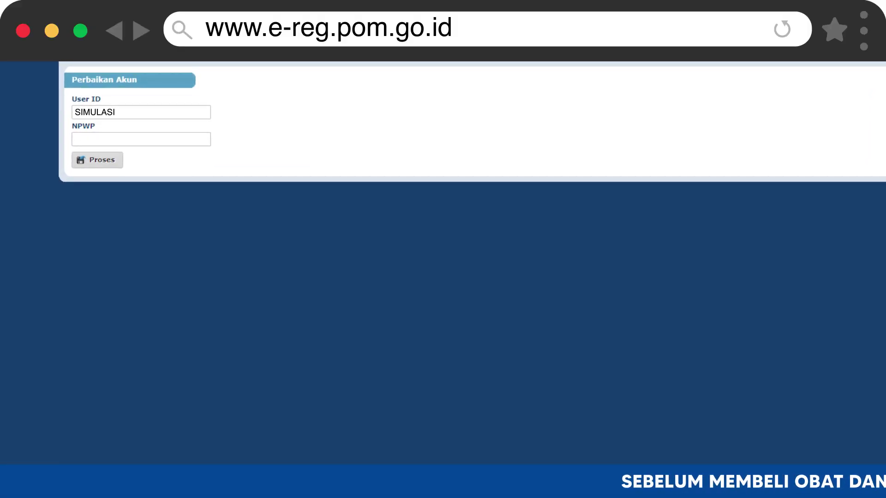
pyautogui.click(140, 138)
pyautogui.write('123456789101112')
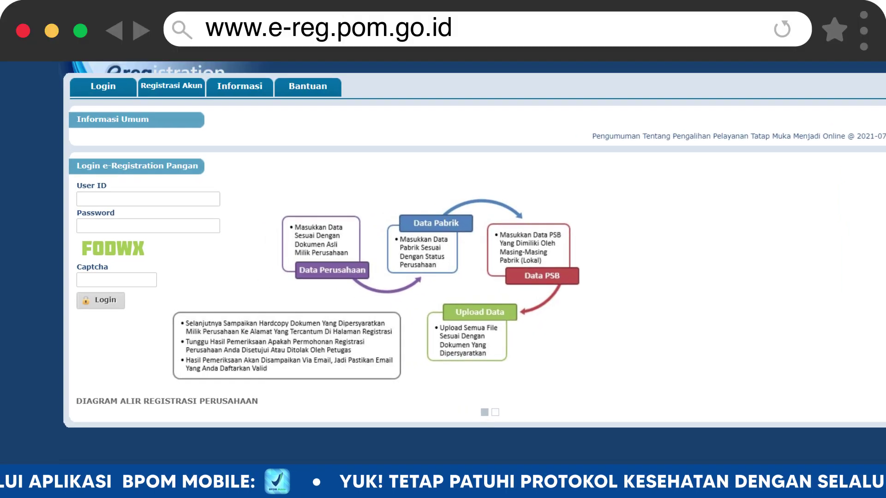
# Enter the account password and the captcha code to log in.
pyautogui.write('Simulasi')
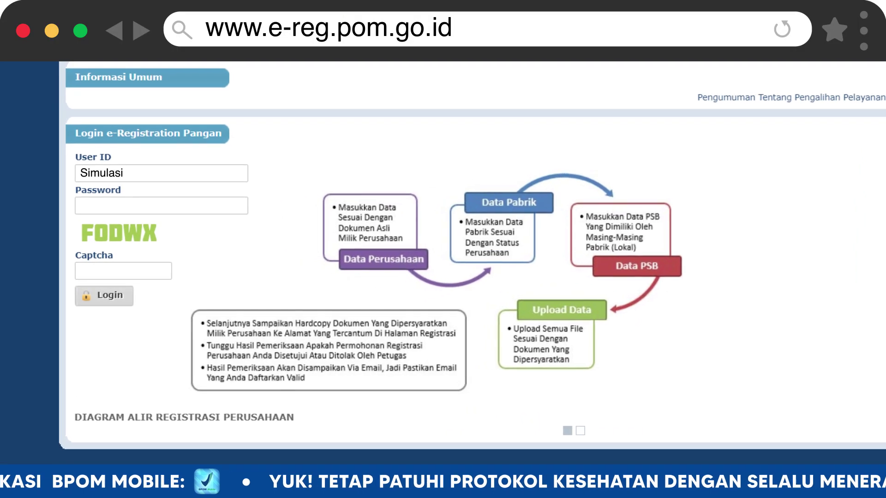
pyautogui.write('*******')
pyautogui.click(122, 271)
pyautogui.write('FODWX')
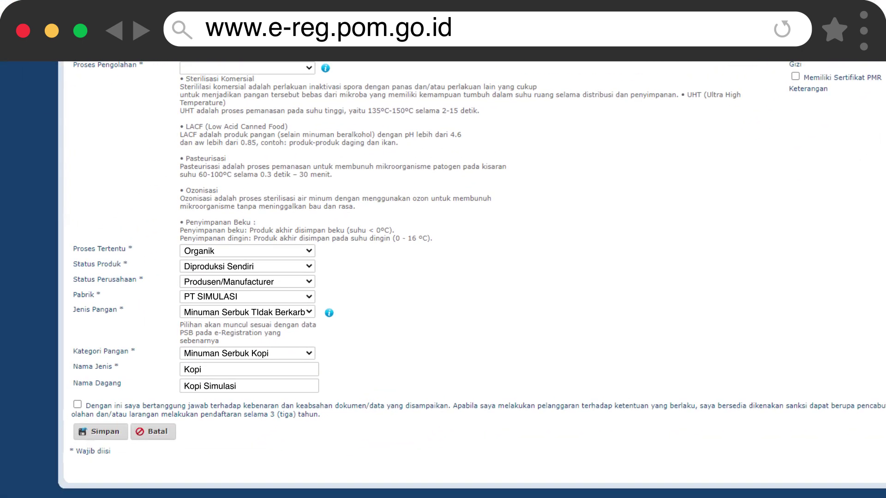
# Tick the responsibility statement checkbox on the product form.
pyautogui.click(77, 405)
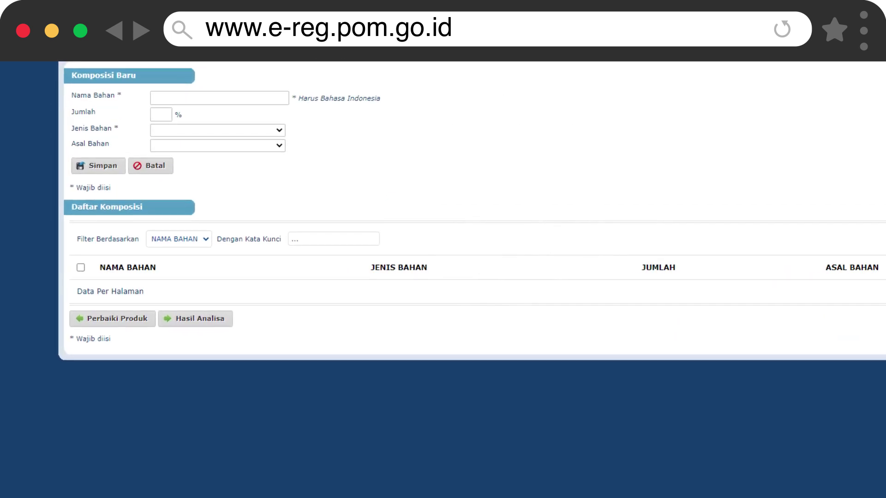
# Enter ingredient values kop, 98, Bahan Baku and Nabat, then scroll down the Detil Data Produk summary.
pyautogui.write('kopi')
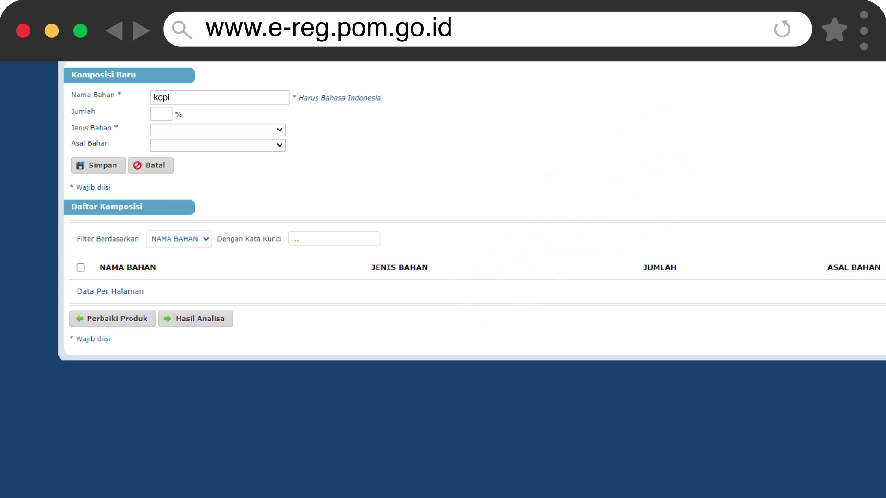
pyautogui.write('98Bahan BakuNabat')
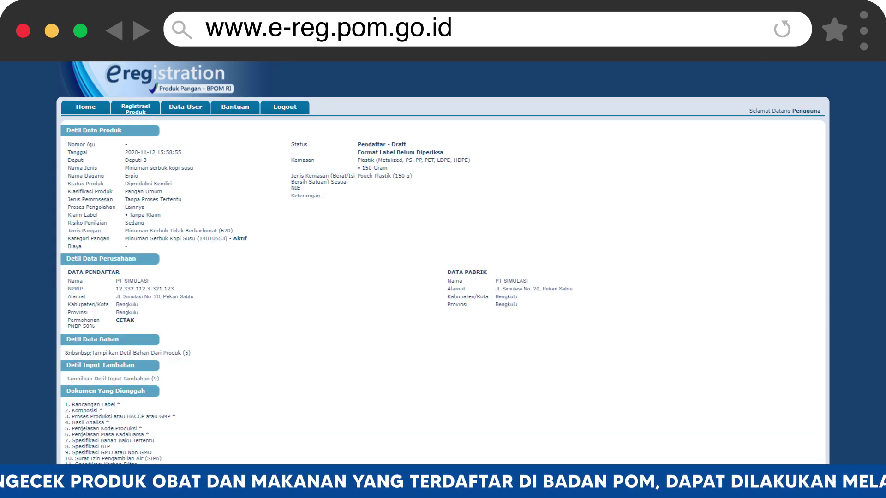
pyautogui.scroll(-2, 443, 263)
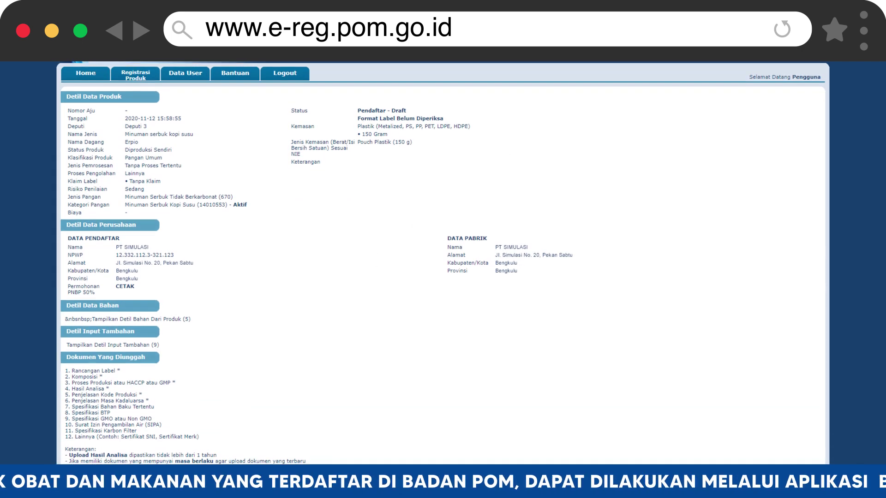
pyautogui.scroll(-3, 443, 263)
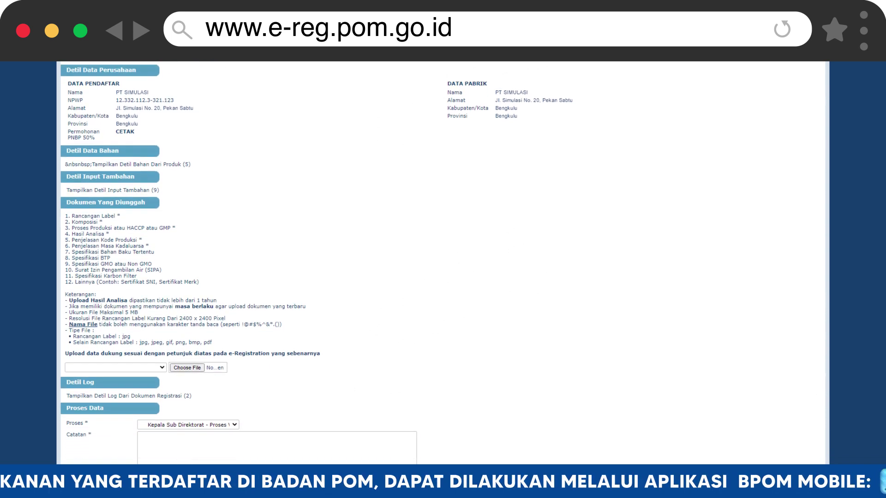